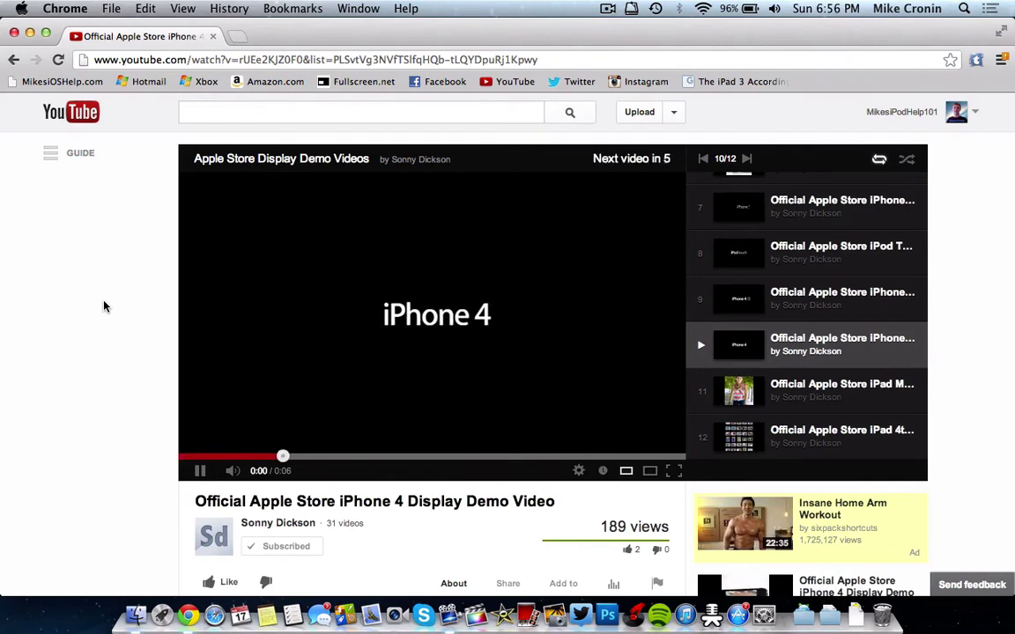
- Step through the Apple Store demo playlist and play item 5, the iPhone 4 display demo video
left_click(799, 257)
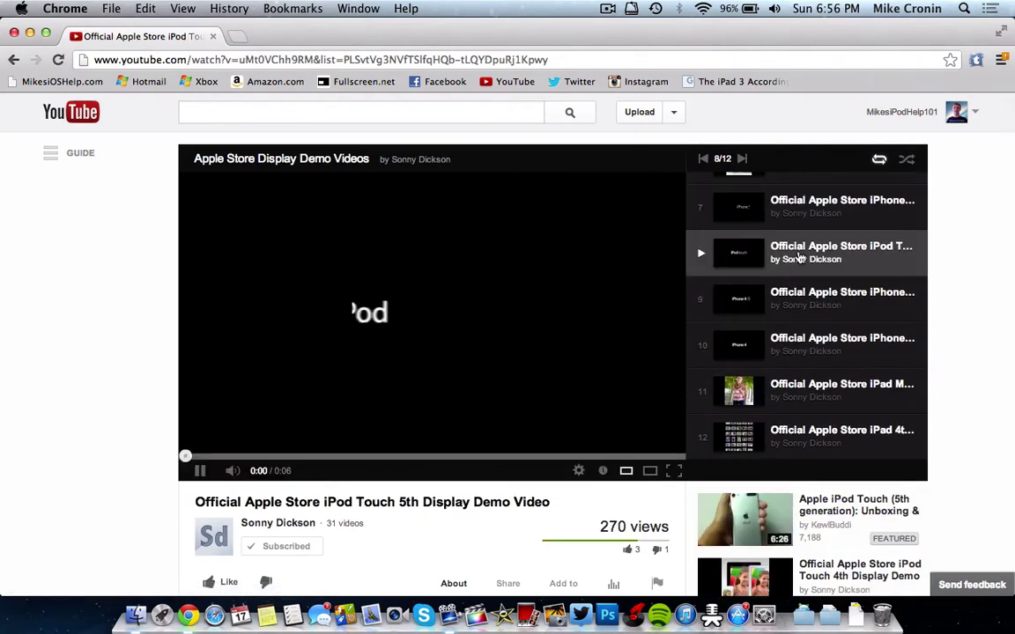
left_click(790, 200)
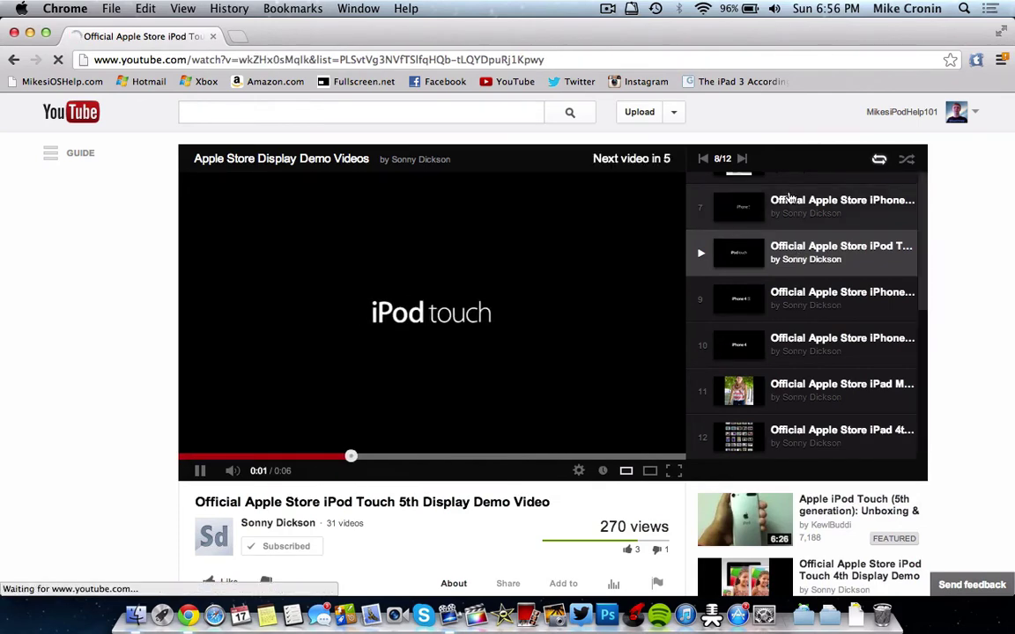
scroll(834, 240, "up", 3)
left_click(834, 239)
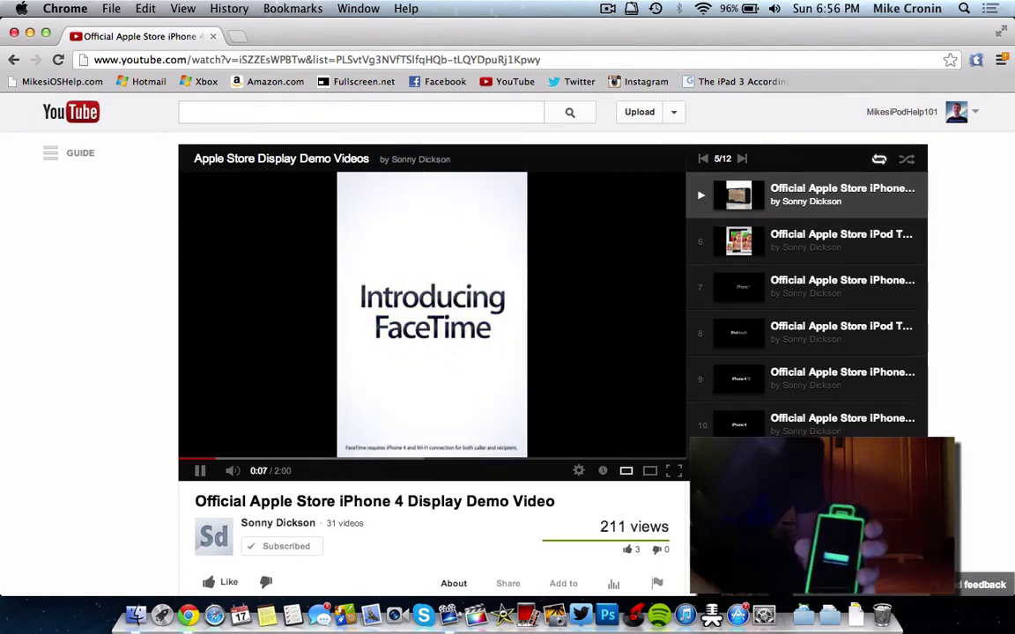
- Close the YouTube Chrome window and deselect the desktop folder icon
left_click(15, 32)
left_click(157, 113)
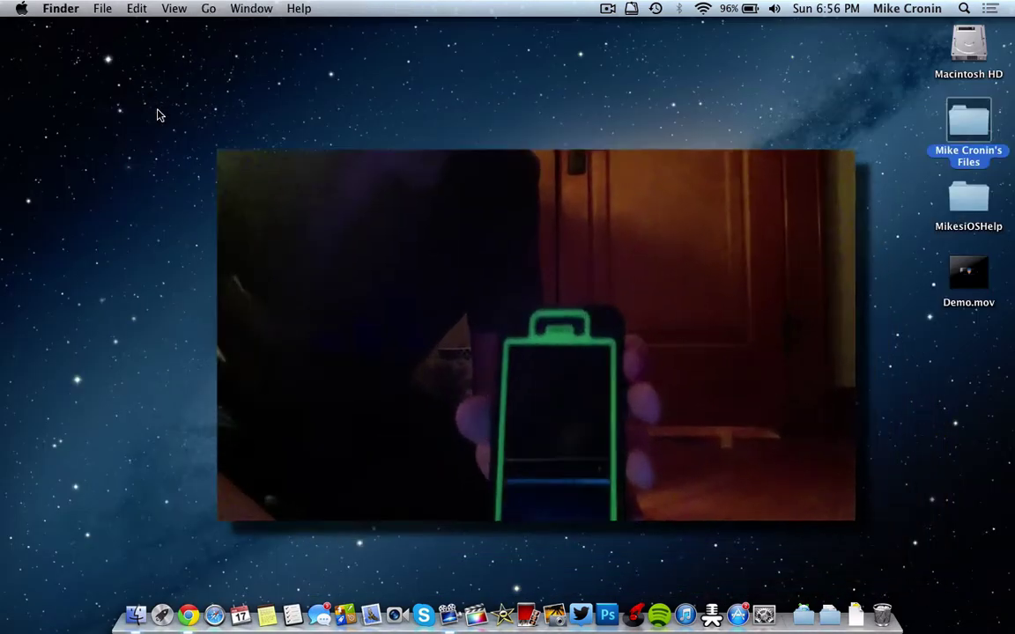
left_click(159, 114)
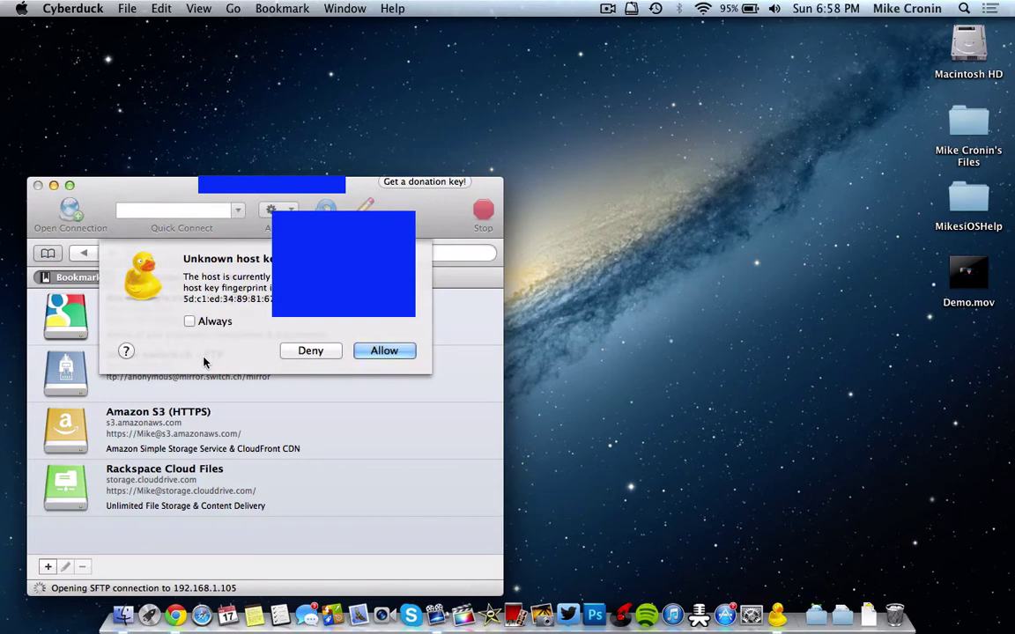
- Allow the phone's unknown host key and submit the root login
left_click(379, 351)
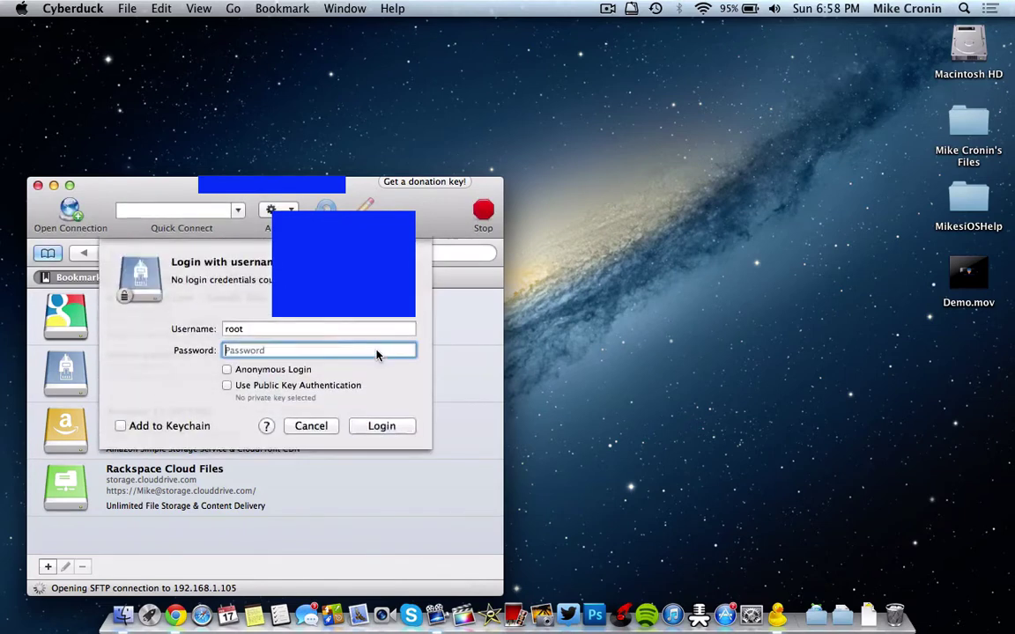
key("Return")
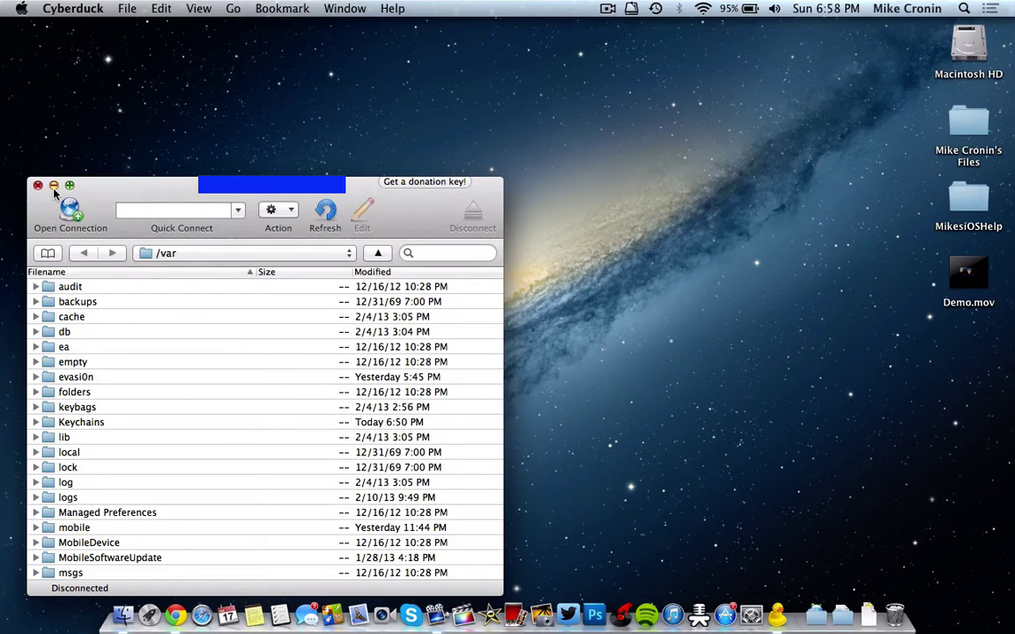
- Start a new SFTP connection and paste in the phone's server address
left_click(71, 208)
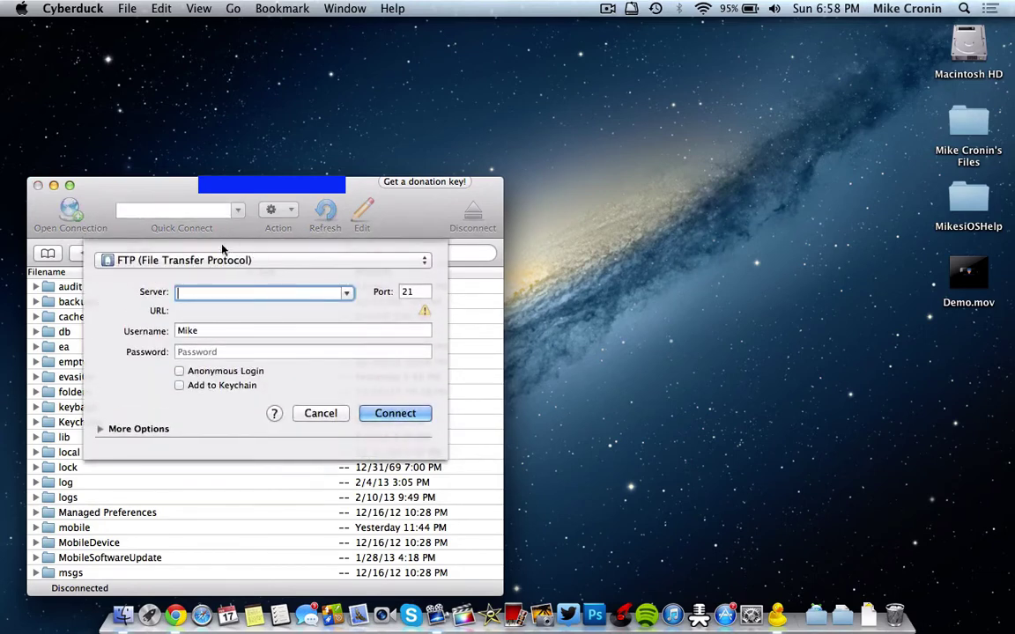
left_click(176, 260)
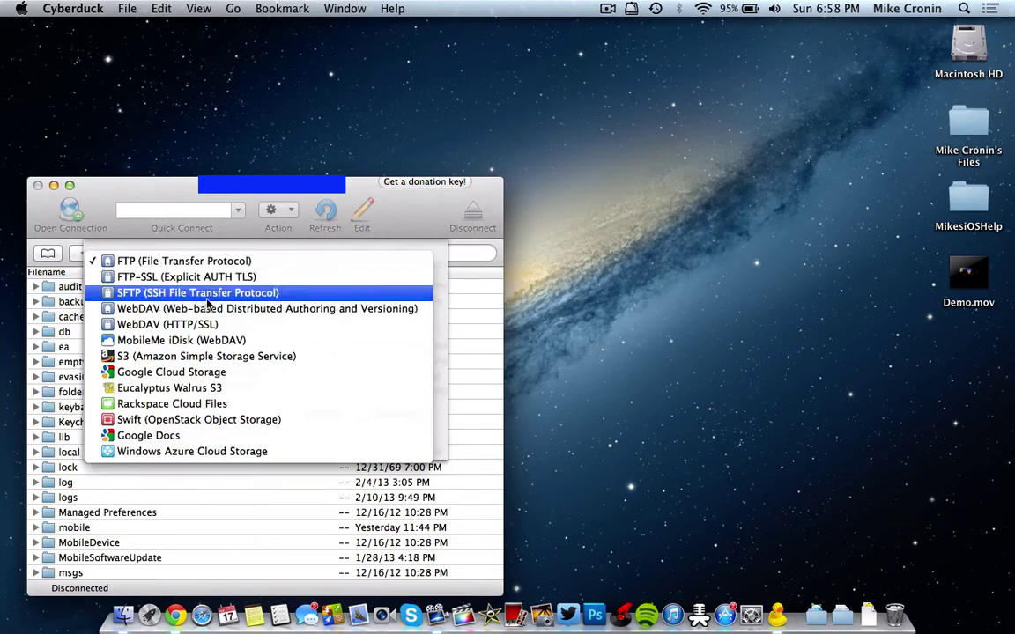
key("Escape")
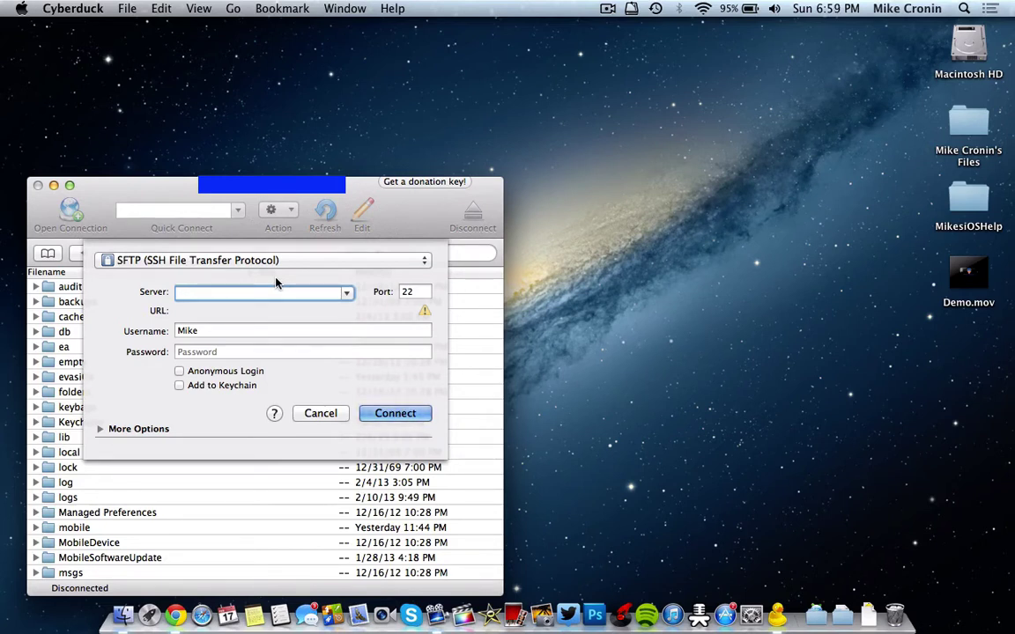
key("super+v")
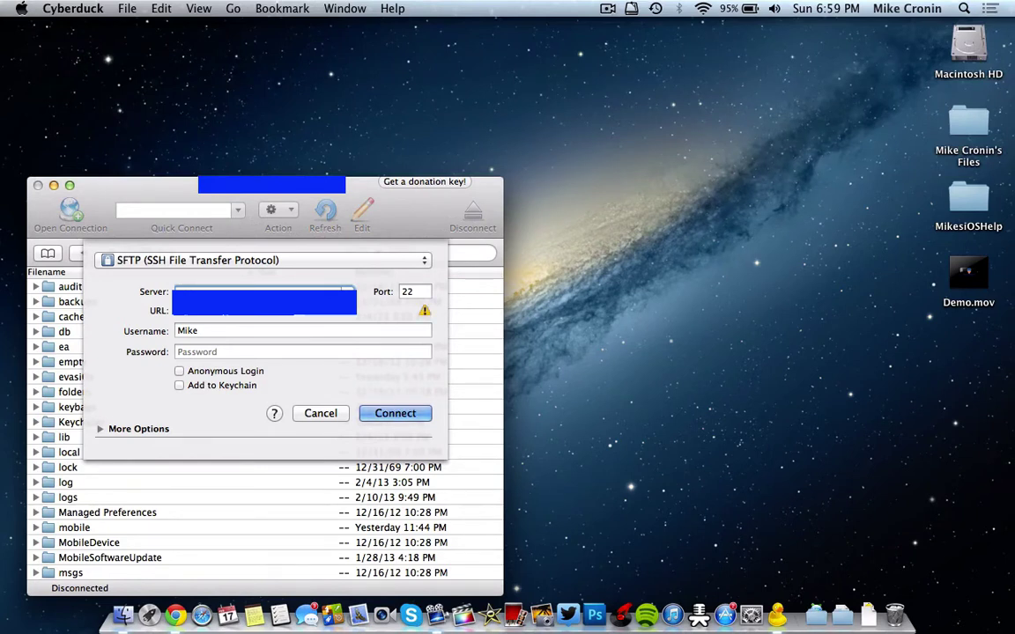
type("1")
- Replace the username with root and enter the account password
left_click(253, 332)
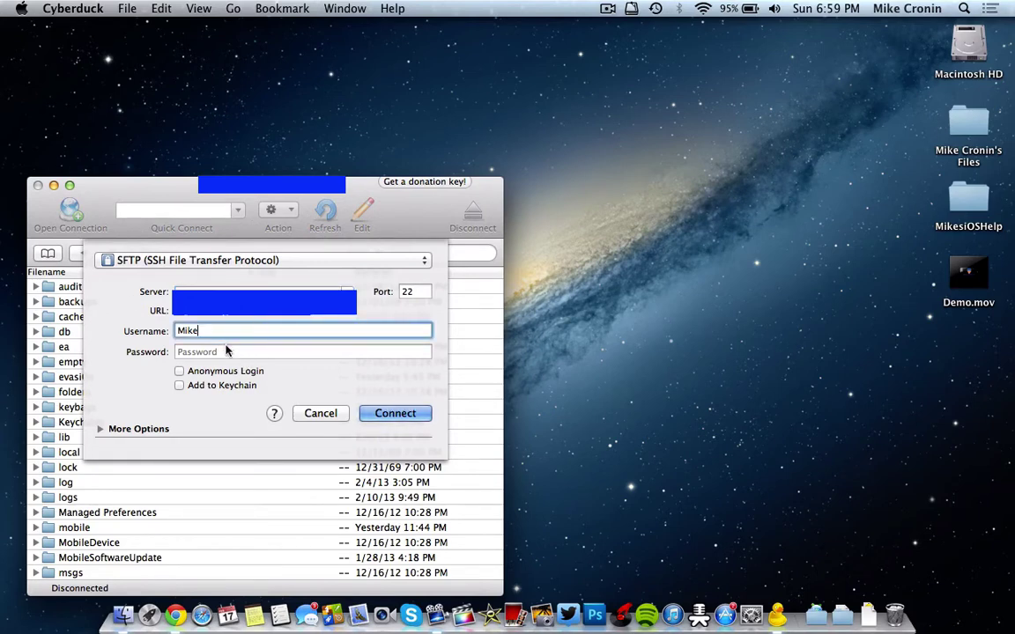
key("super+a")
key("BackSpace")
type("root")
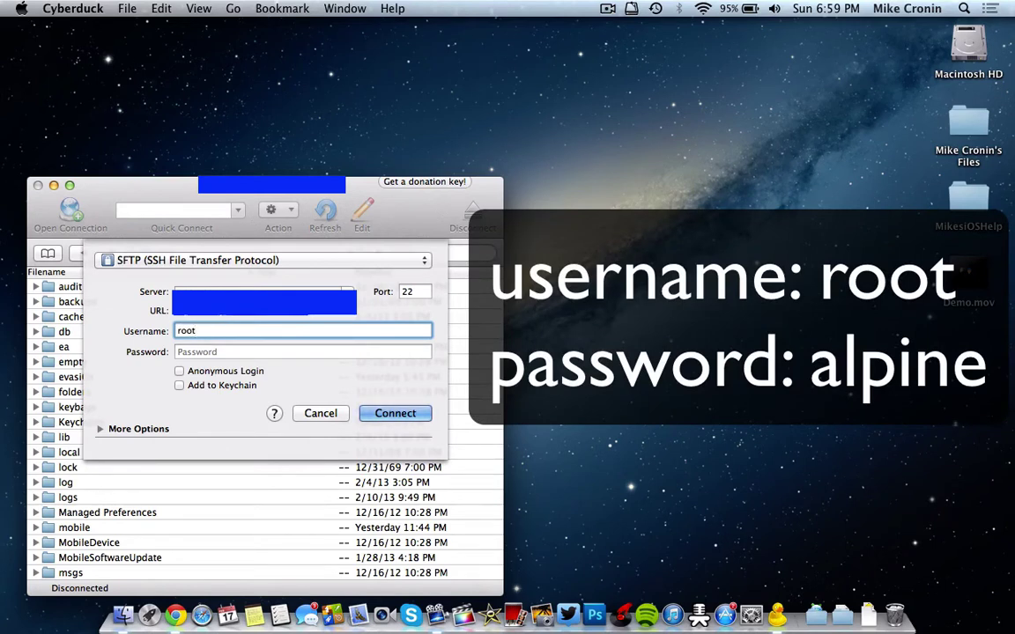
key("Tab")
type("alpine")
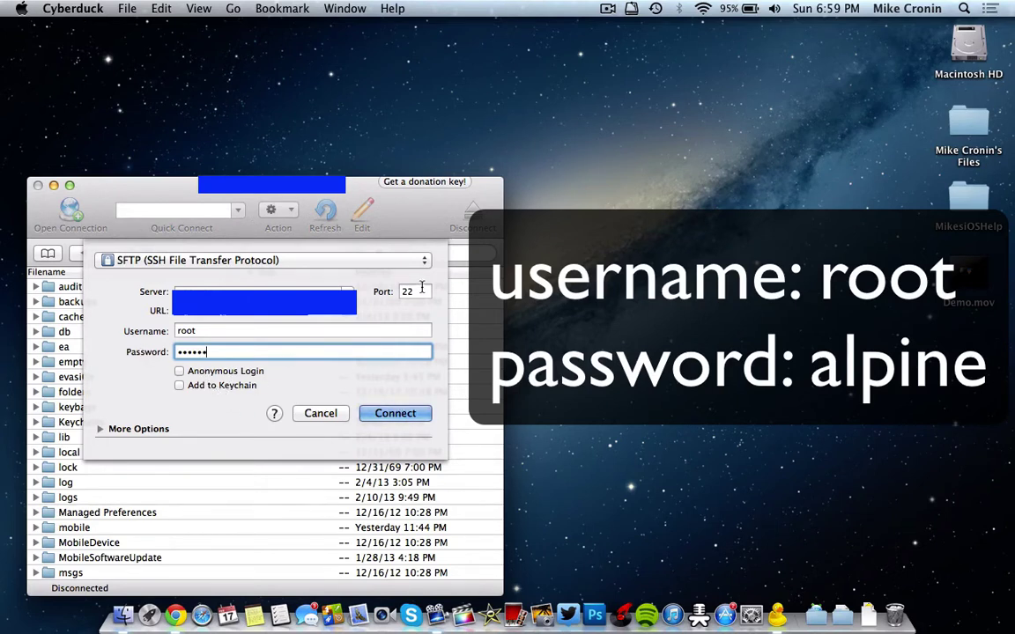
- Connect to the phone, always trusting its host key
left_click(388, 415)
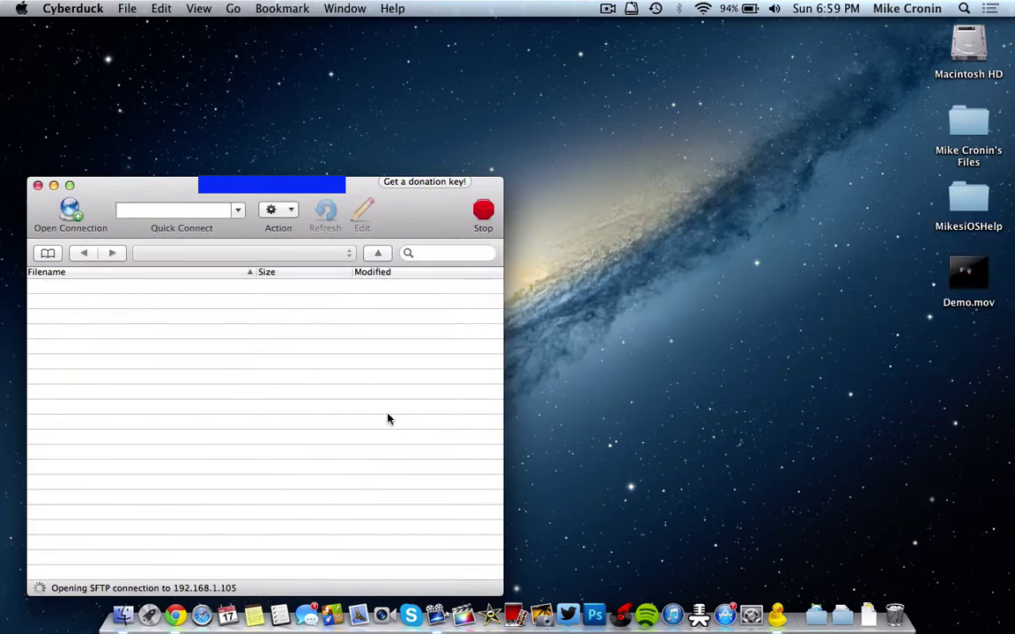
left_click(189, 320)
left_click(411, 350)
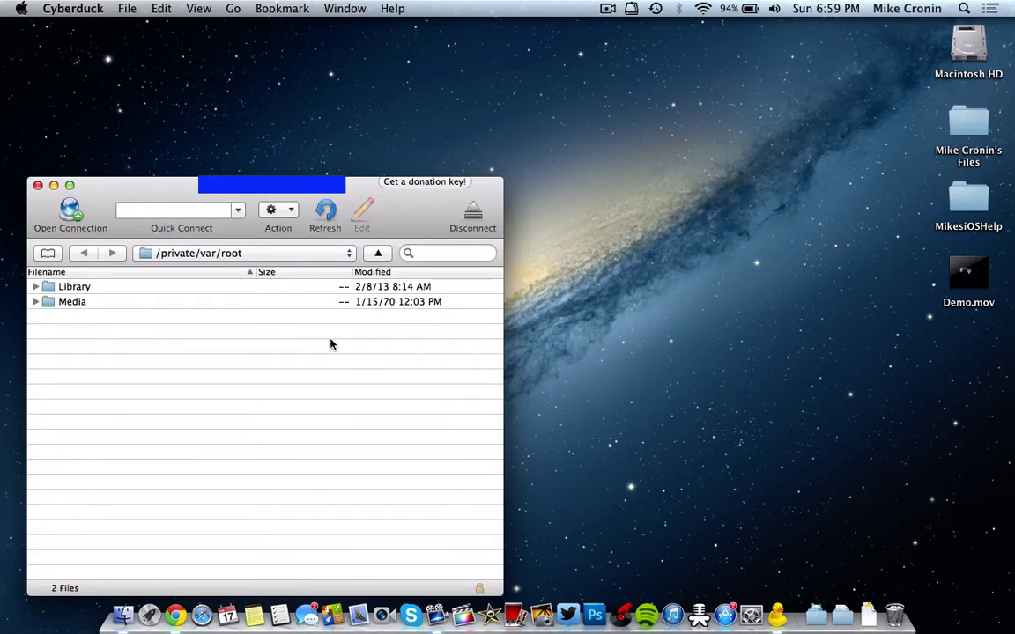
- Browse from the root folder into /var/mobile
left_click(215, 253)
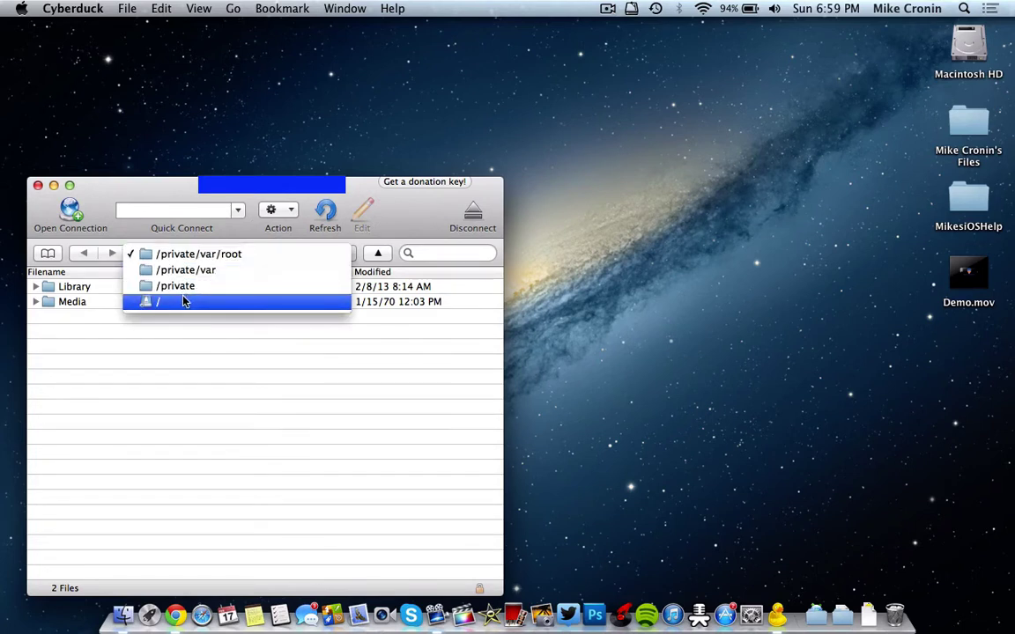
left_click(155, 393)
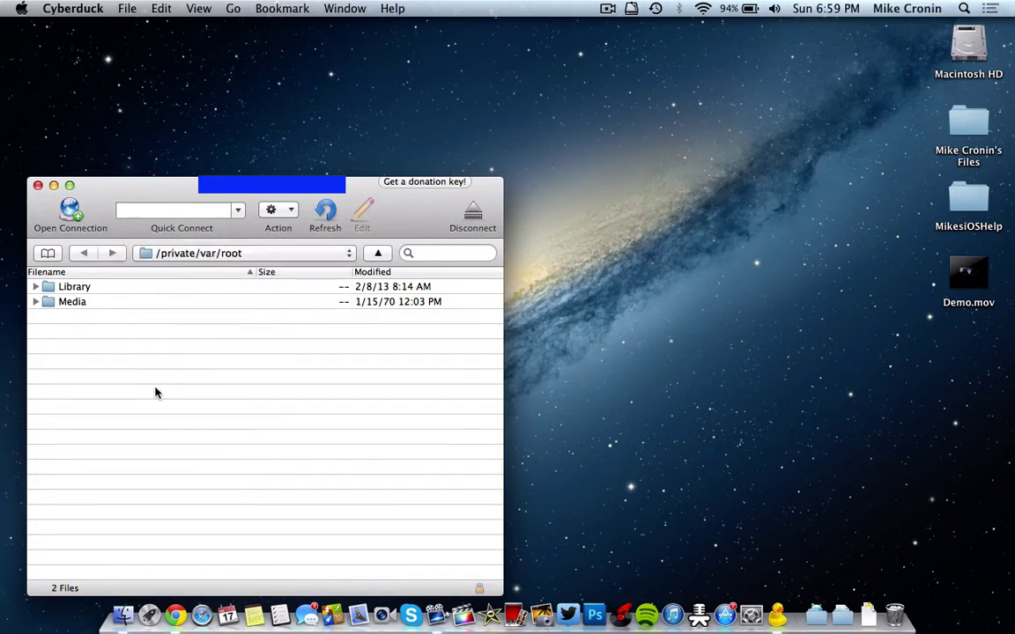
left_click(201, 256)
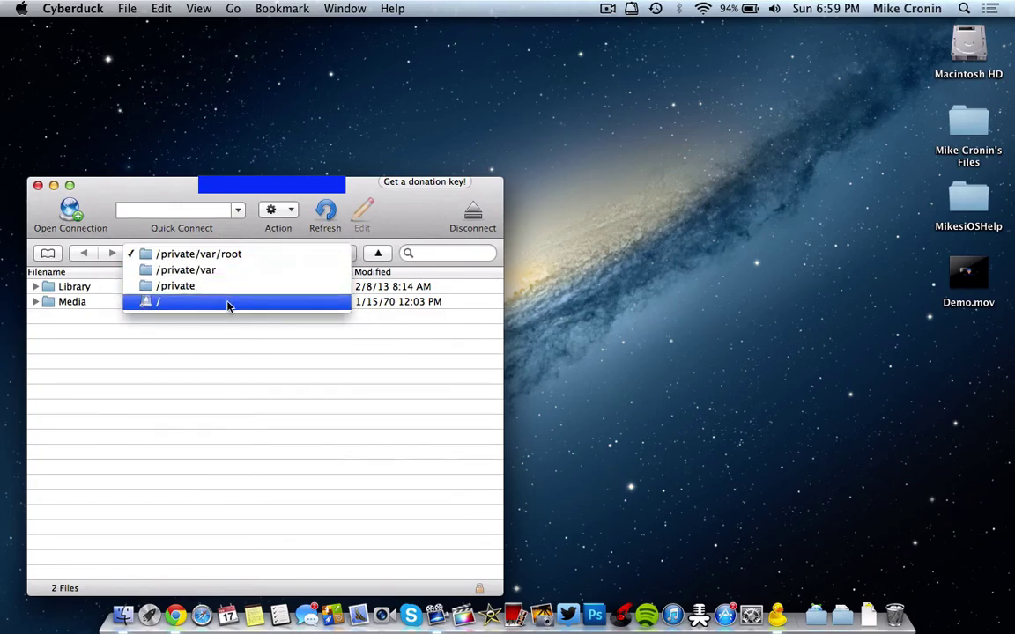
left_click(228, 304)
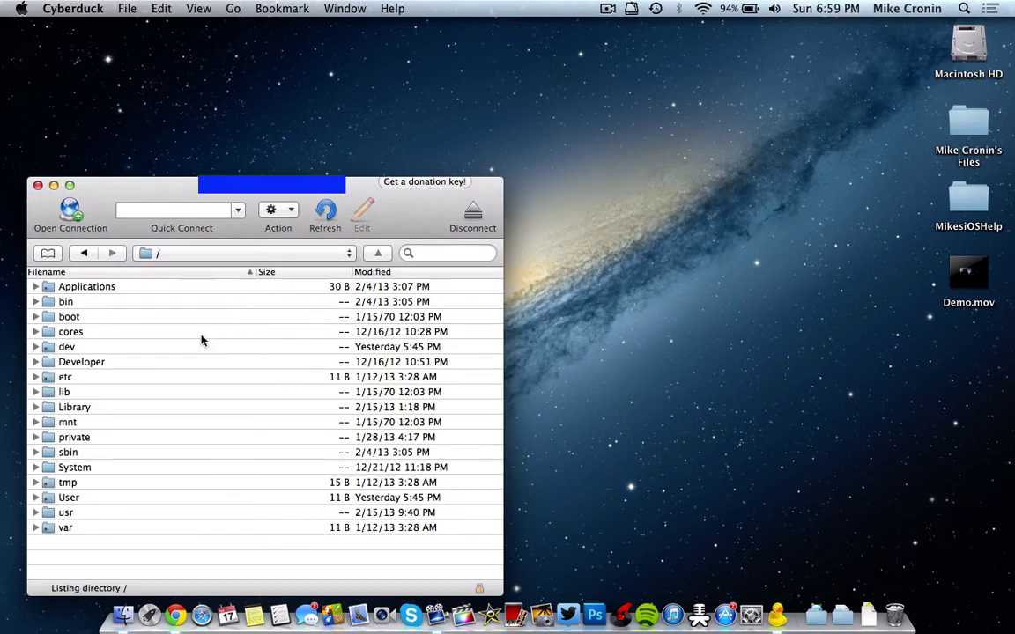
double_click(127, 532)
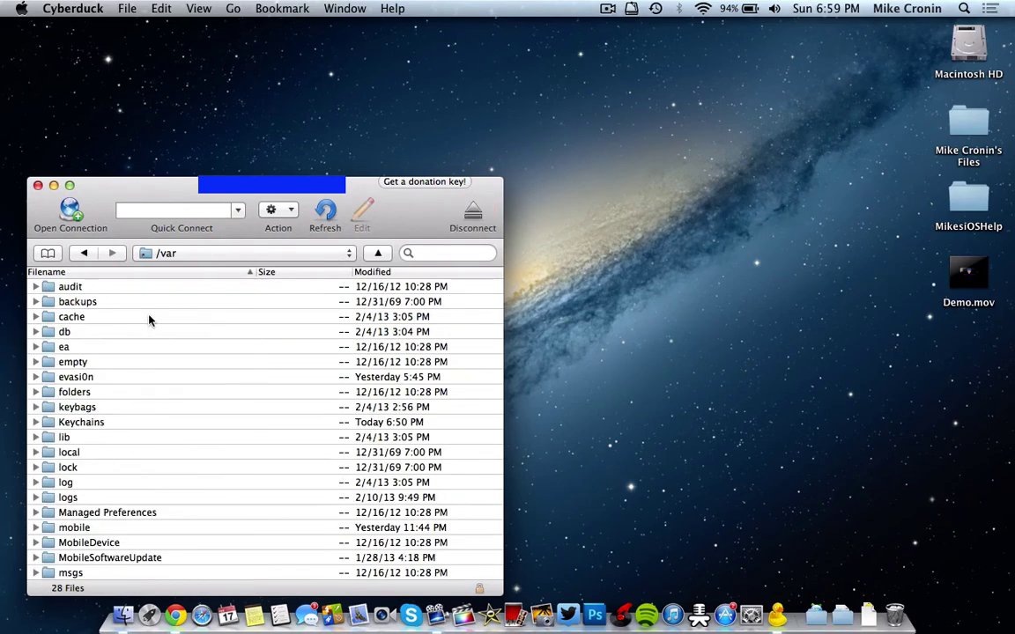
scroll(142, 321, "down", 5)
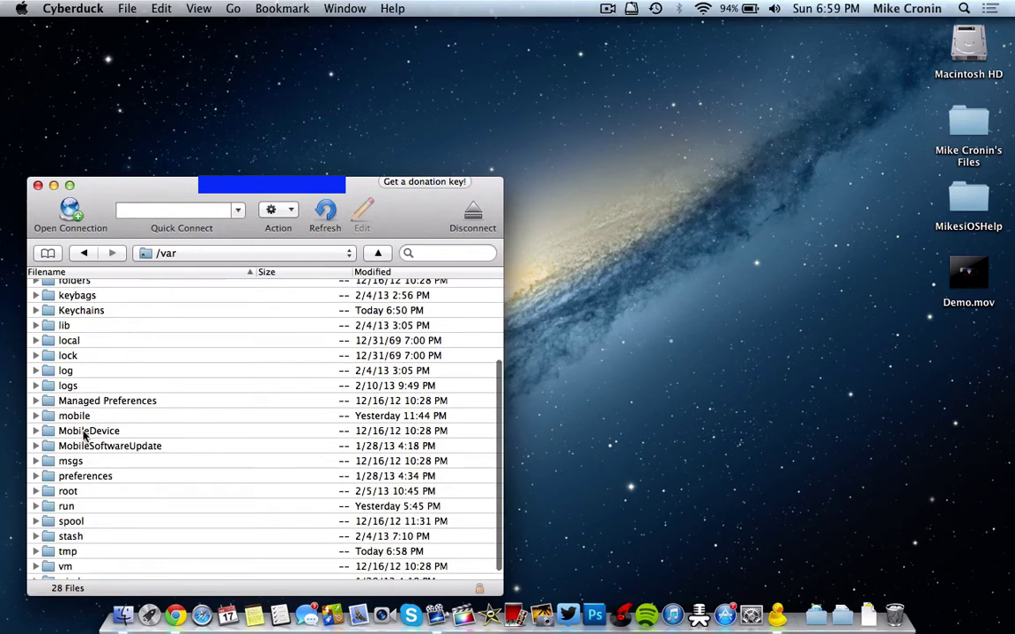
double_click(78, 416)
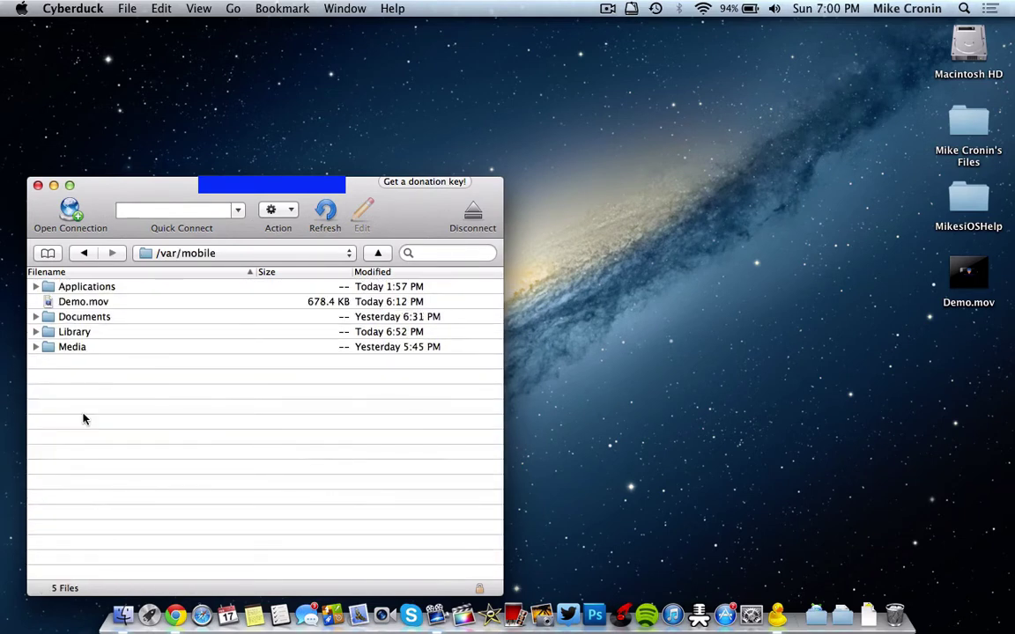
left_click(102, 307)
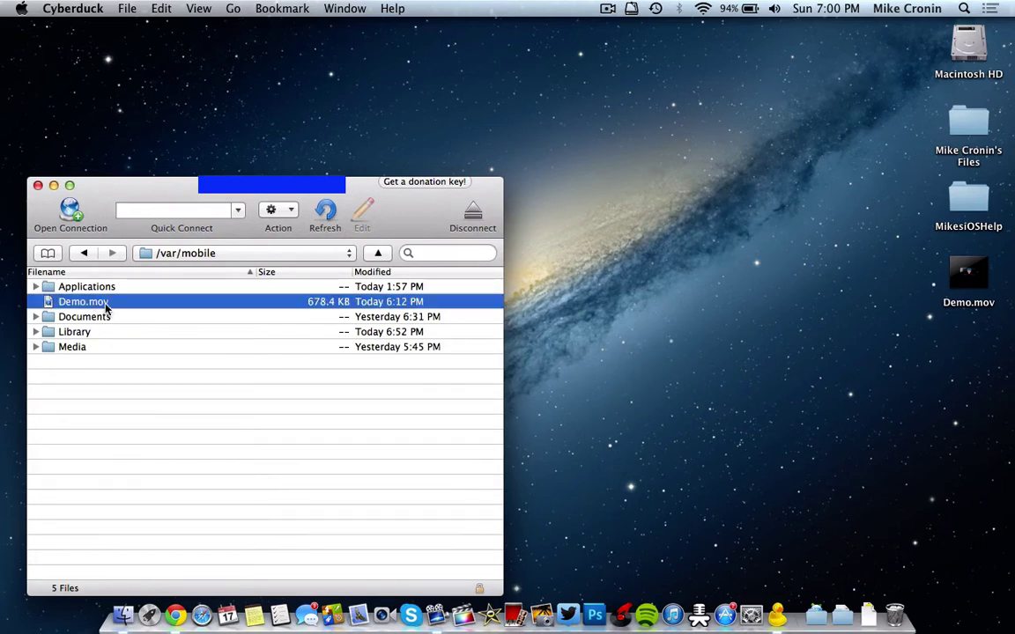
right_click(79, 303)
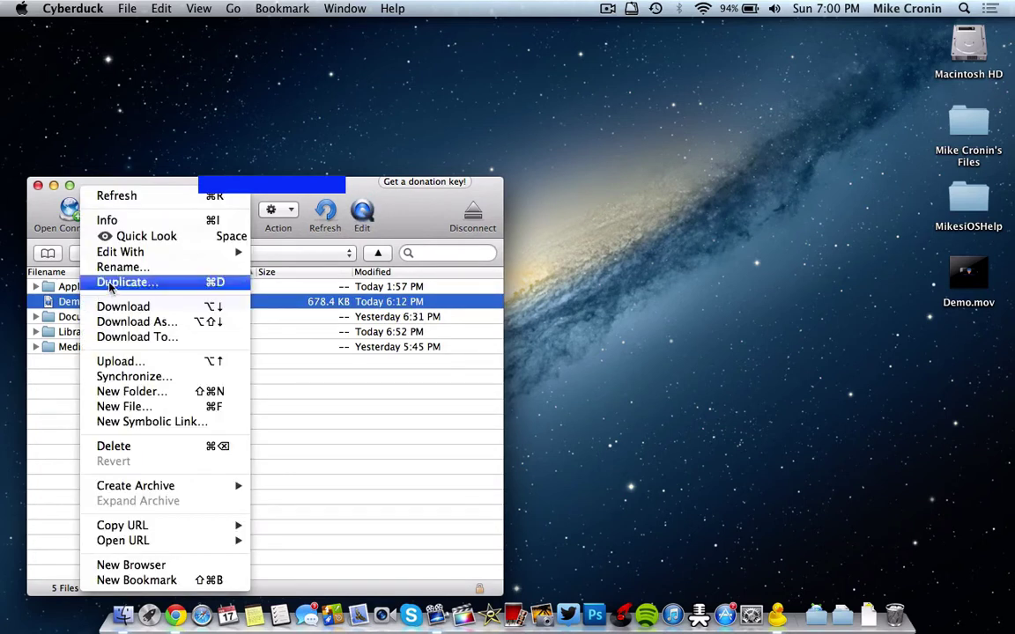
left_click(47, 434)
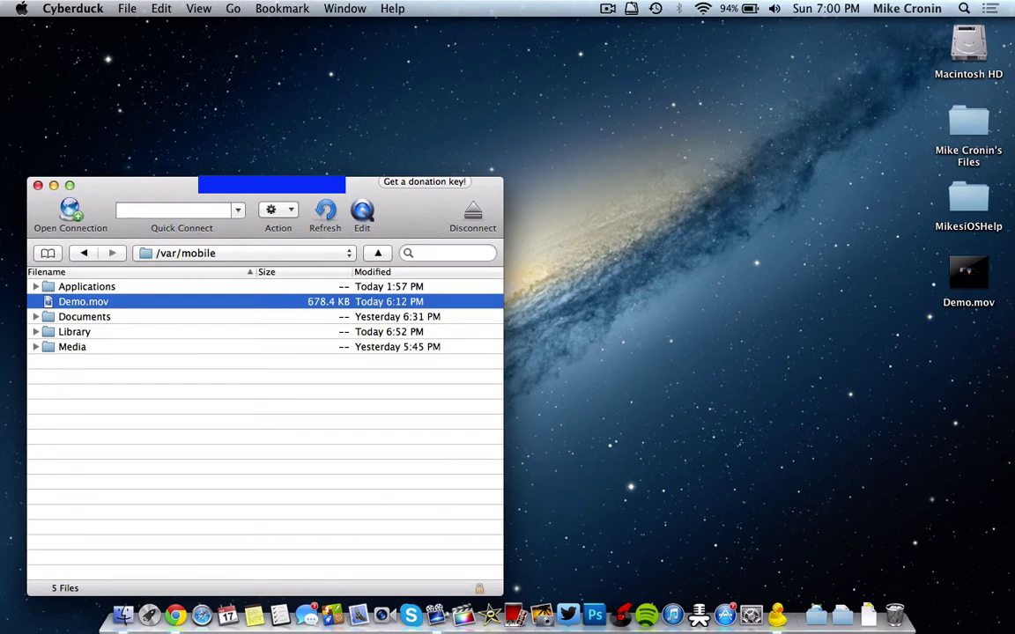
left_click(962, 303)
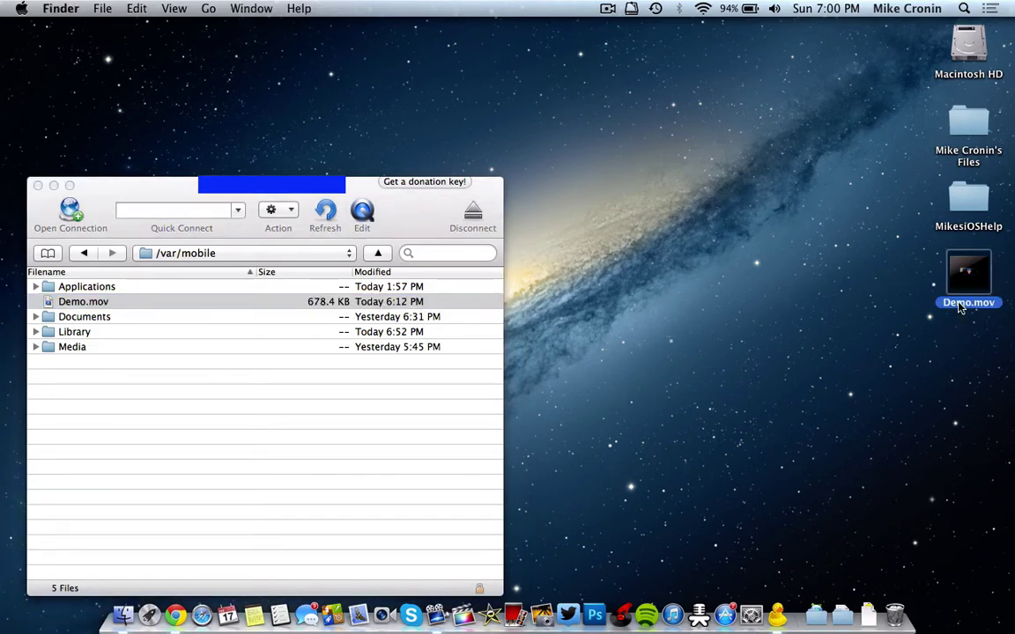
key("Return")
type("ex")
type("ample")
key("Return")
left_click(950, 303)
left_click(194, 406)
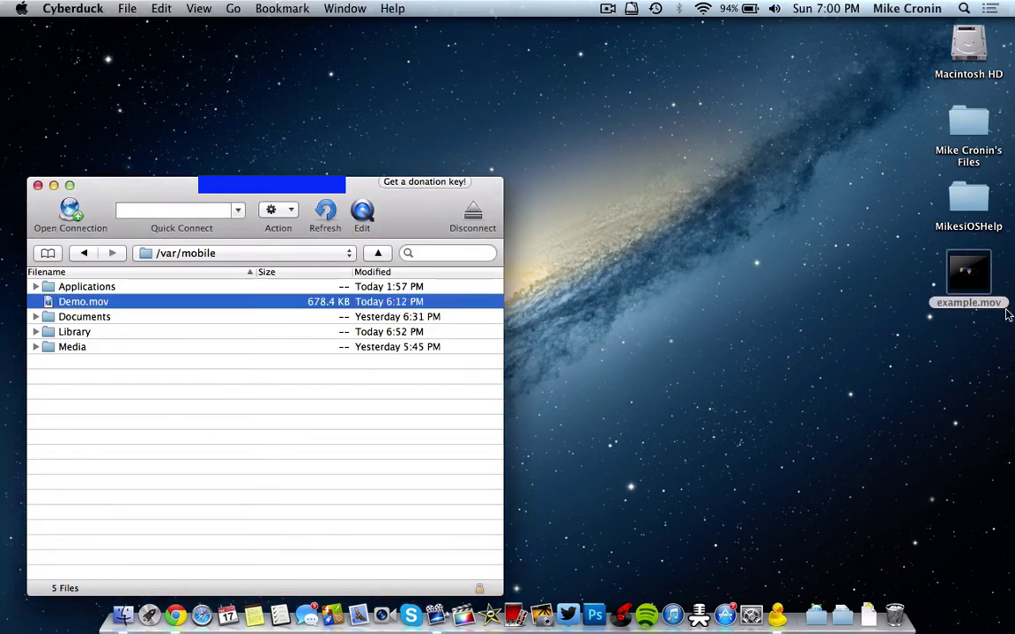
left_click(969, 304)
left_click(967, 302)
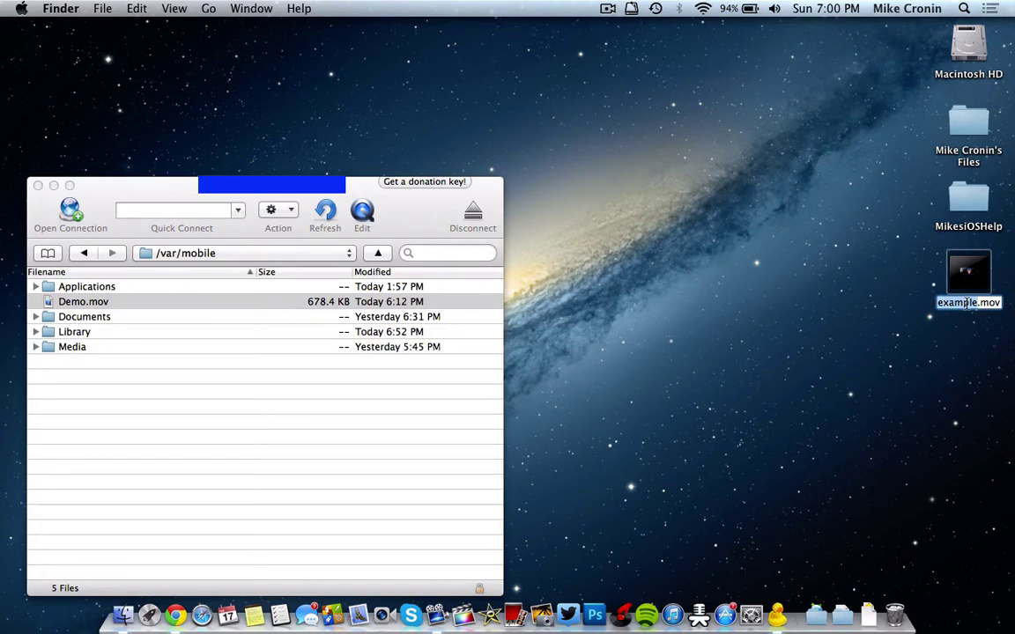
type("Demo")
key("Return")
double_click(988, 273)
key("space")
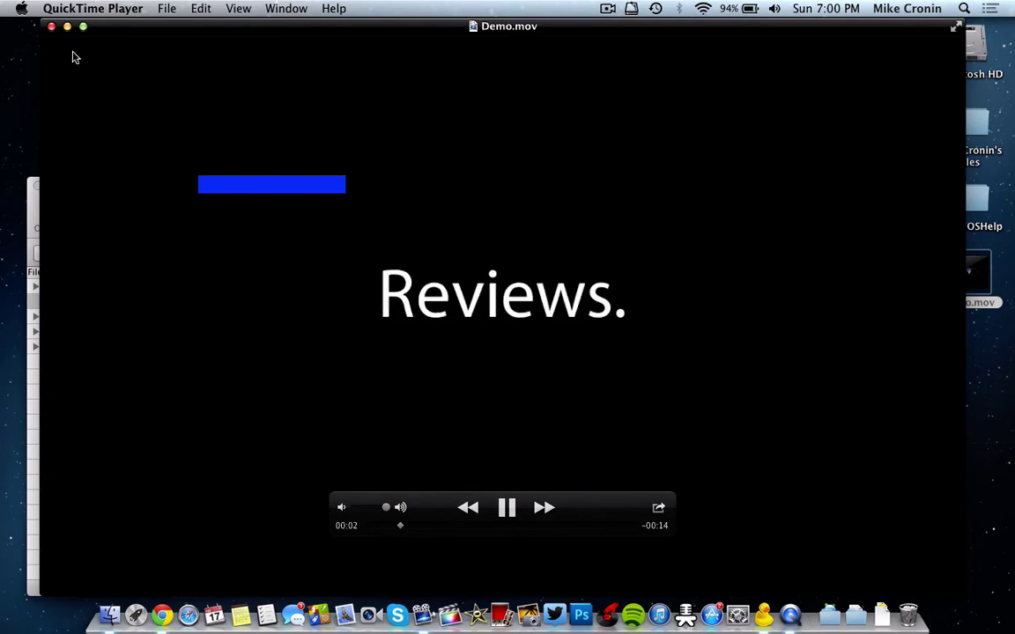
left_click(51, 26)
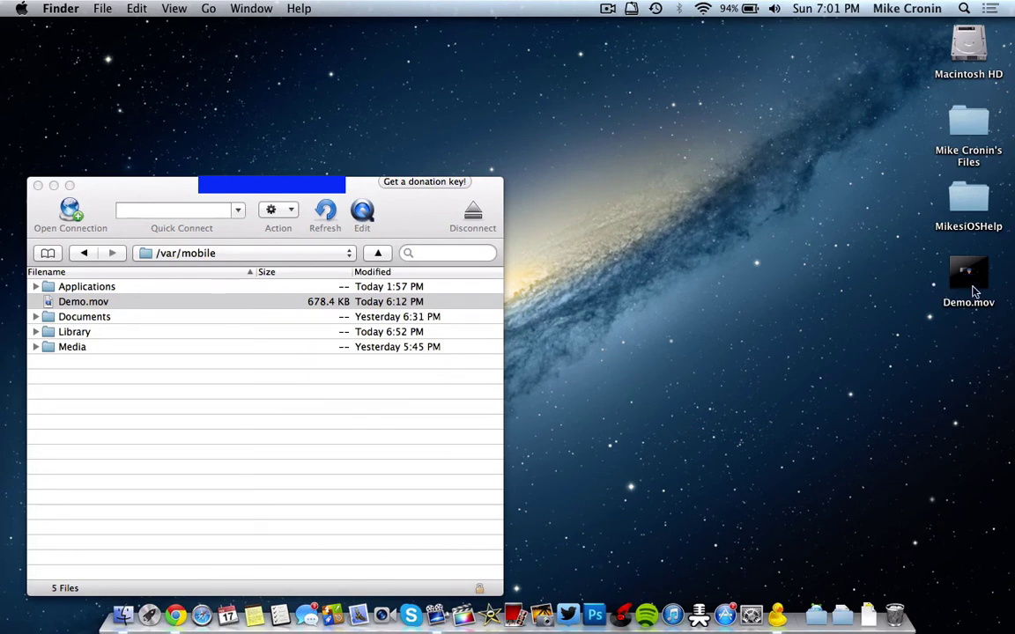
- Upload the desktop Demo.mov into /var/mobile, overwriting the old file, then disconnect
left_click_drag(974, 292, 794, 338)
left_click_drag(548, 407, 415, 499)
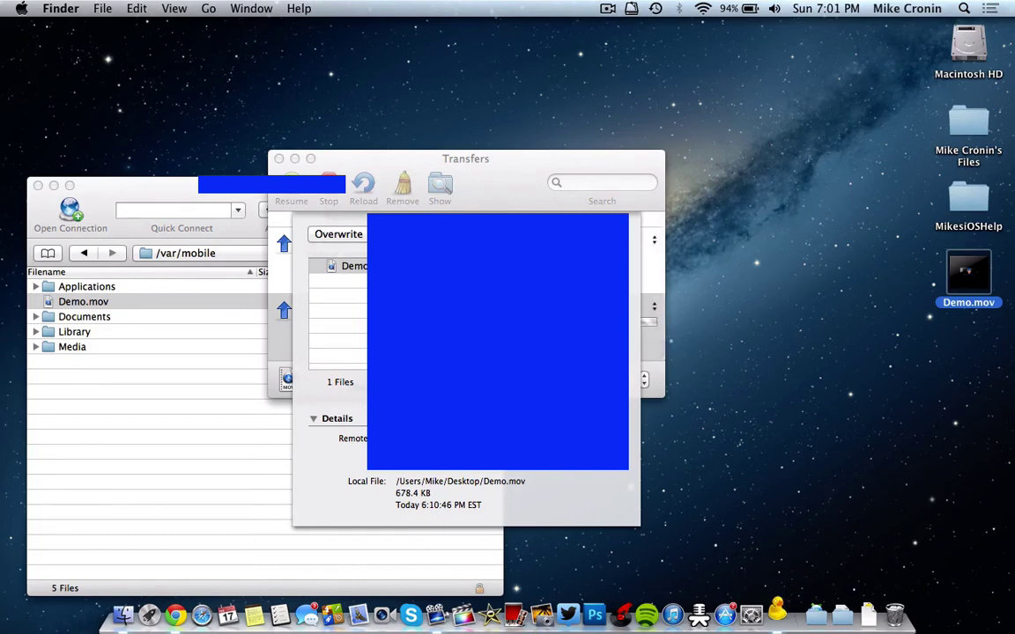
key("Return")
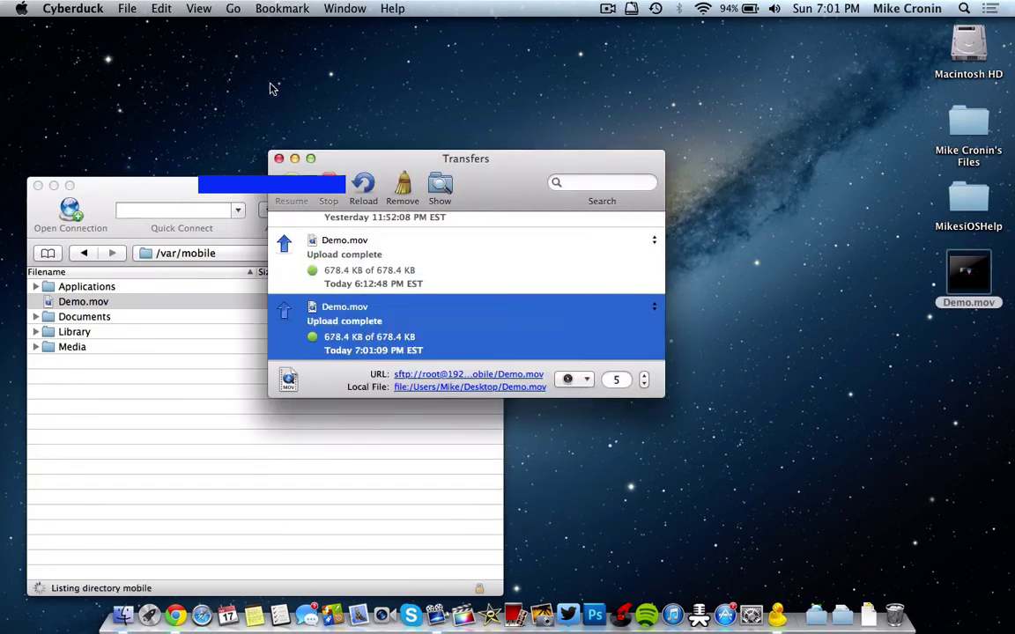
left_click(279, 161)
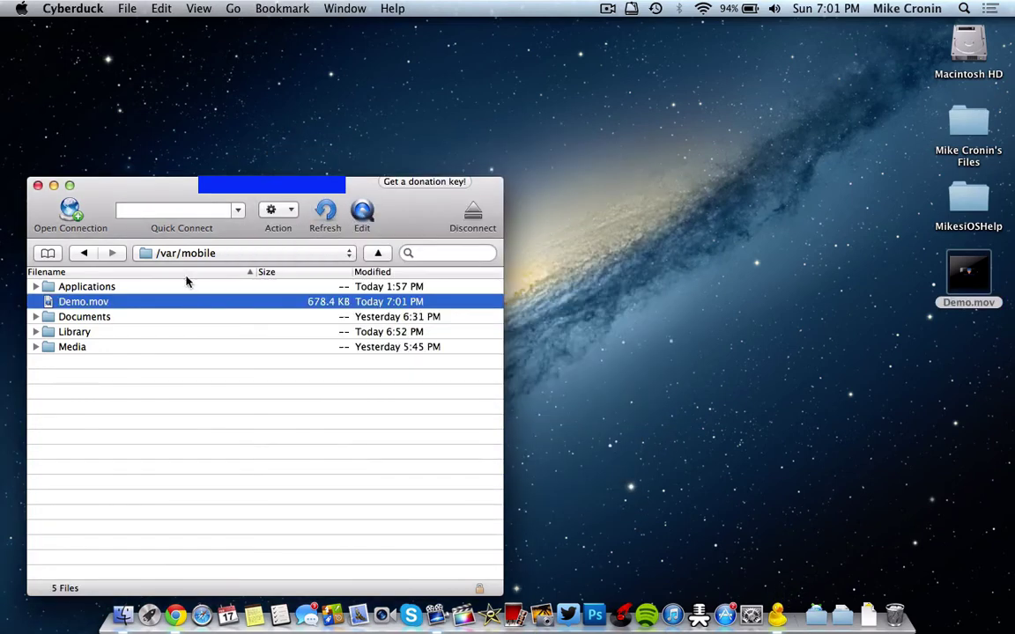
left_click(473, 219)
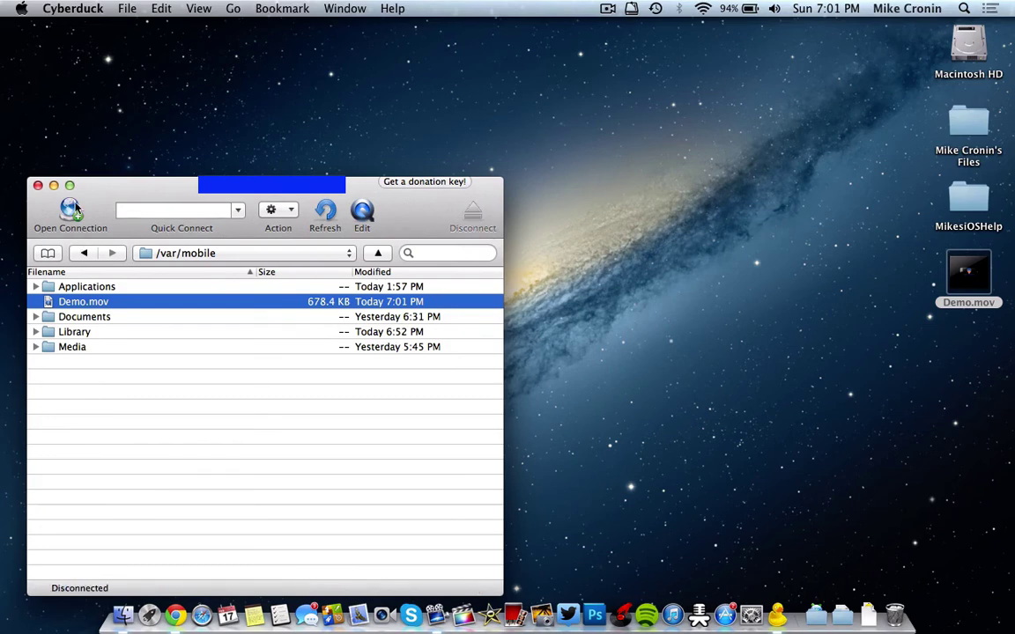
left_click(38, 185)
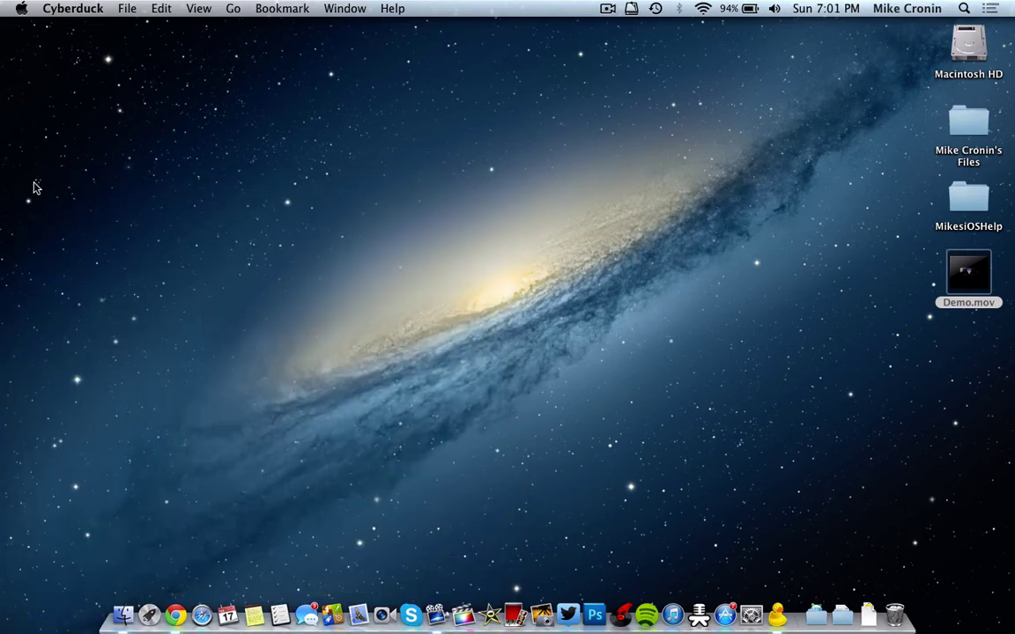